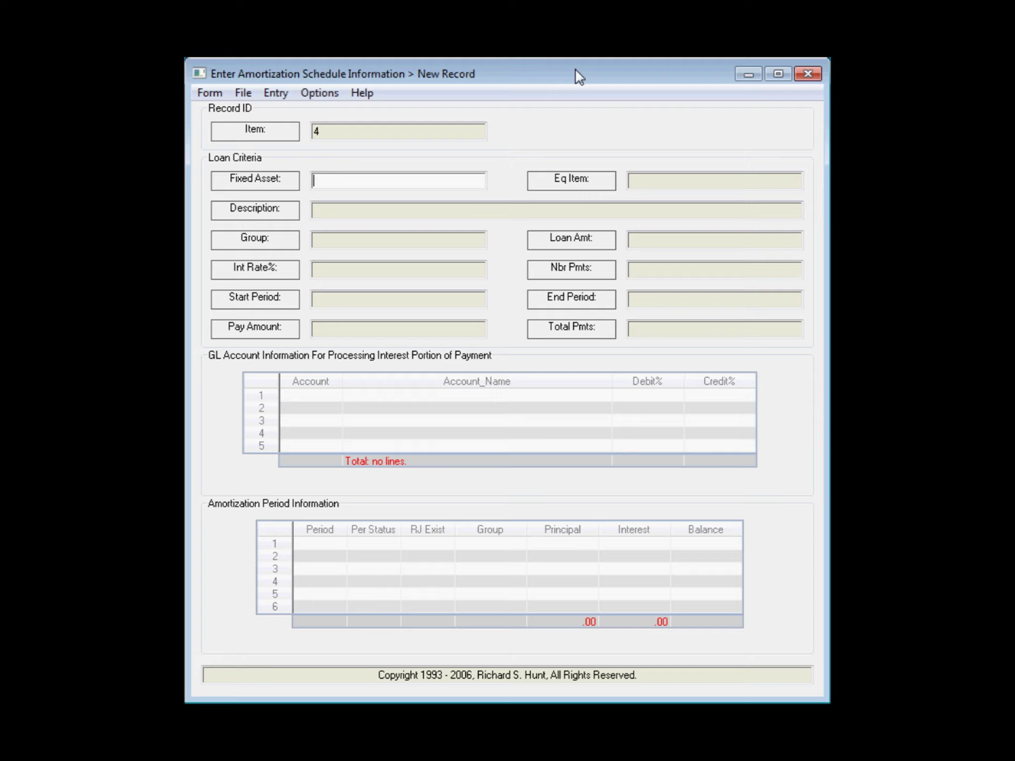
Leave the fixed asset blank, set the equipment item to 73, describe the loan as PURCHASE, and accept the default group.
key("Tab")
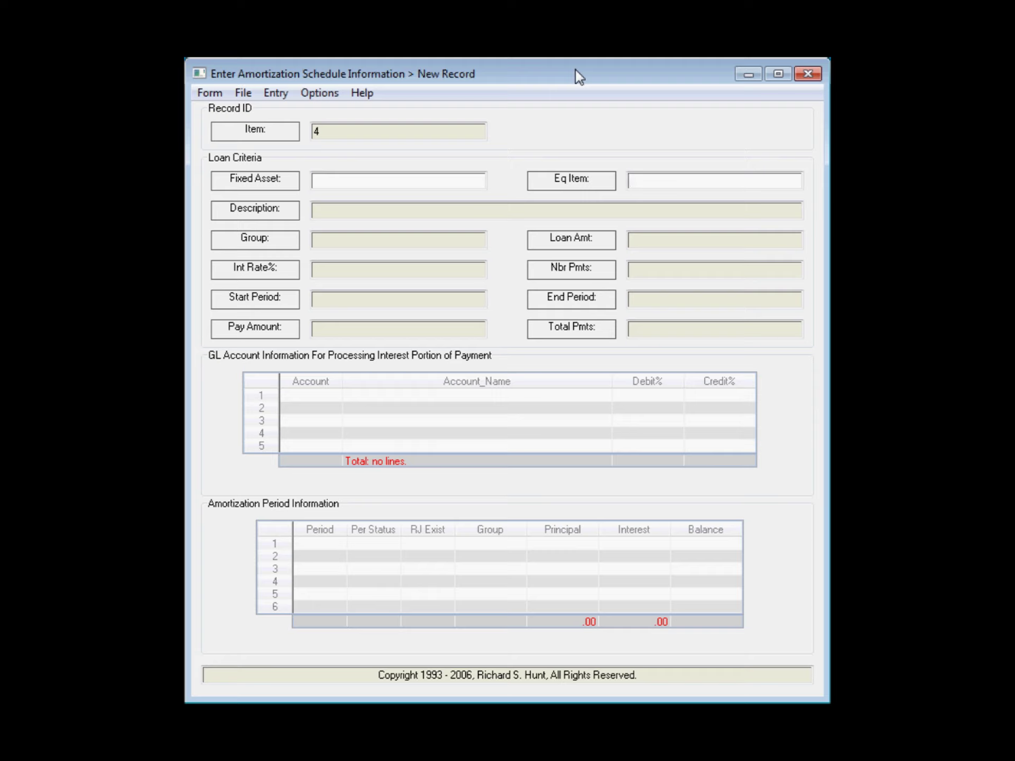
type("73")
key("Tab")
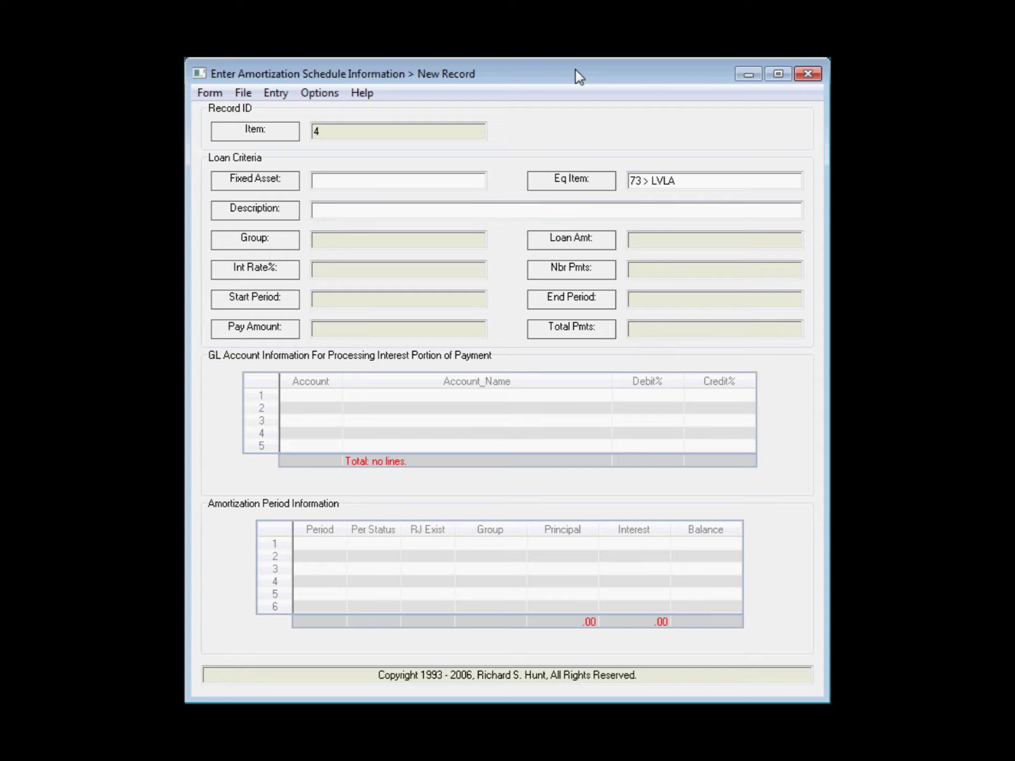
type("purchase")
key("Tab")
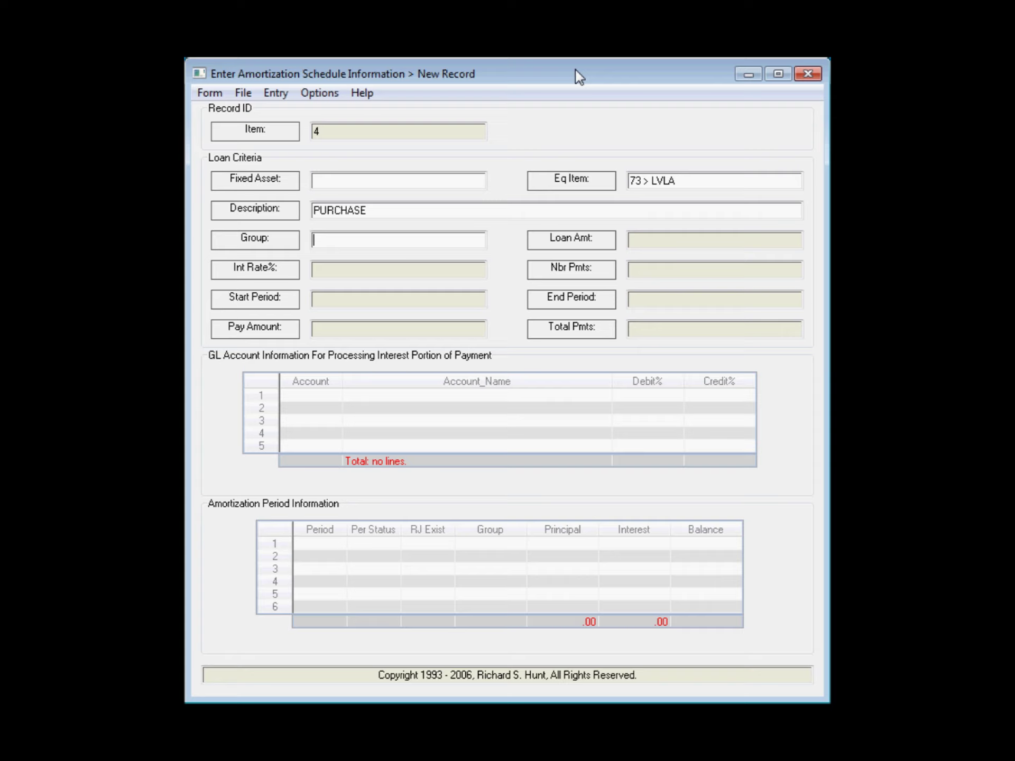
key("Return")
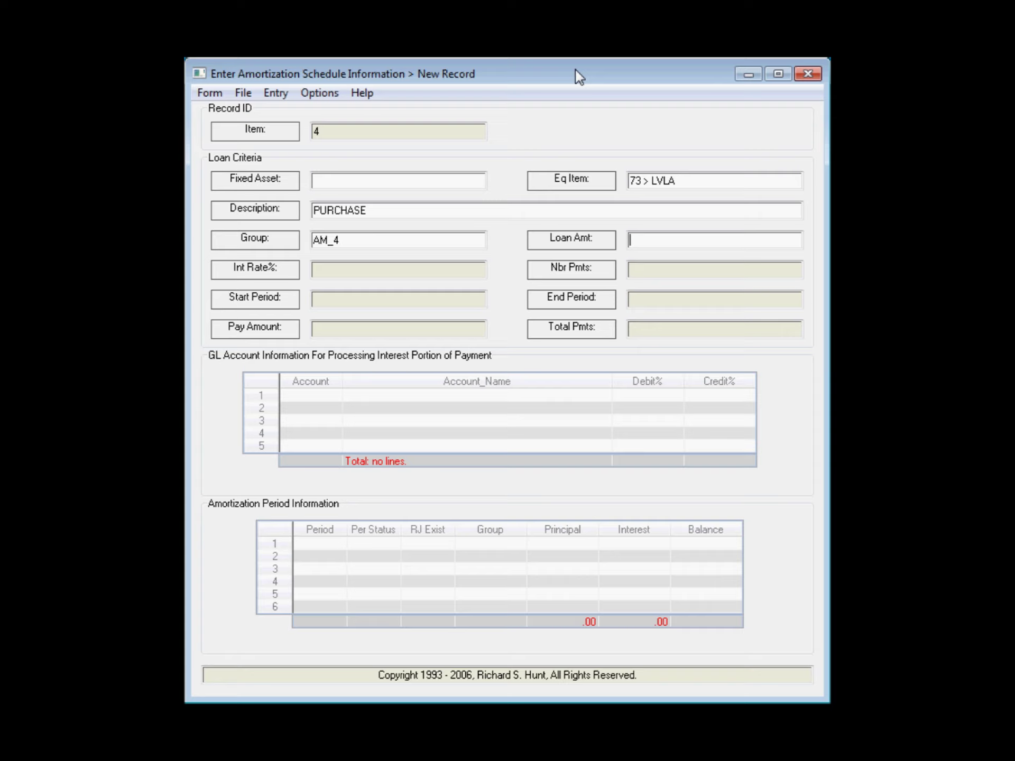
Set the loan amount to 44,000, interest rate to 6%, number of payments to 60 (12*5), and start period to 2020*09.
type("44,000")
key("Tab")
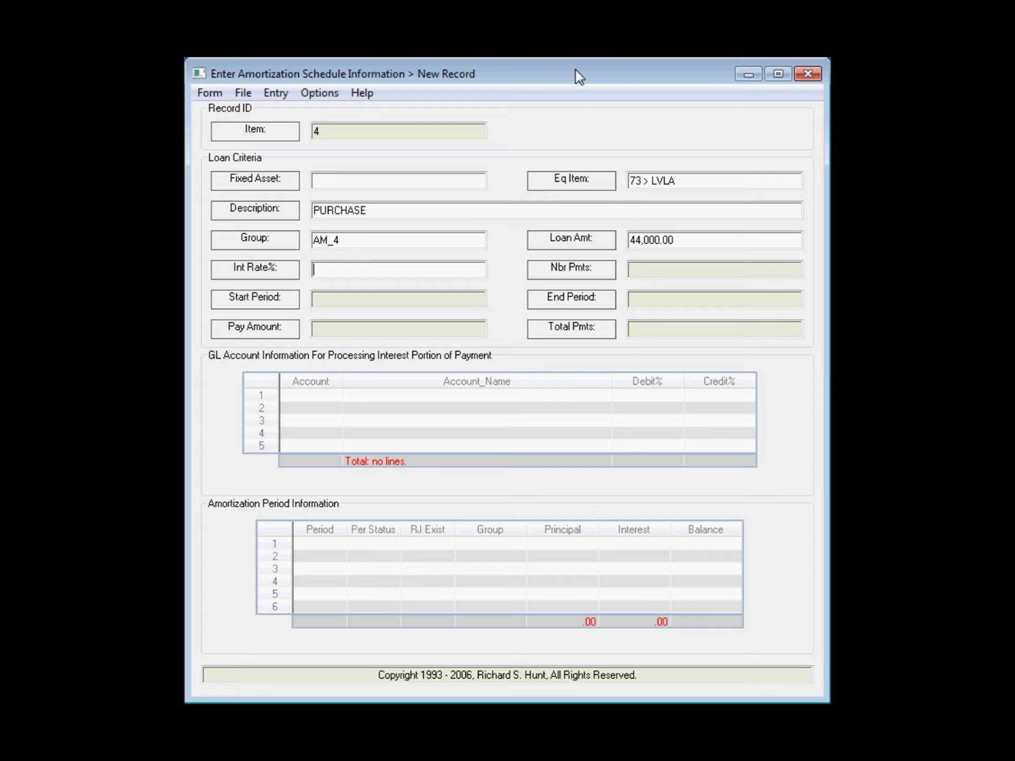
type("6")
key("Tab")
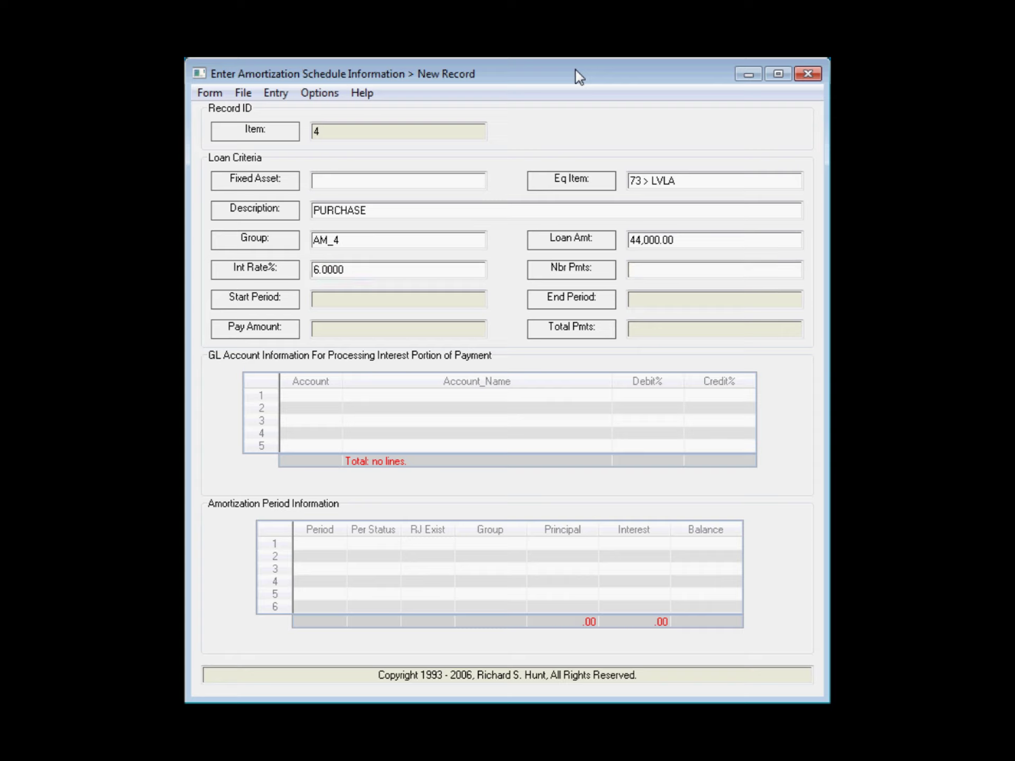
type("12*5")
key("Tab")
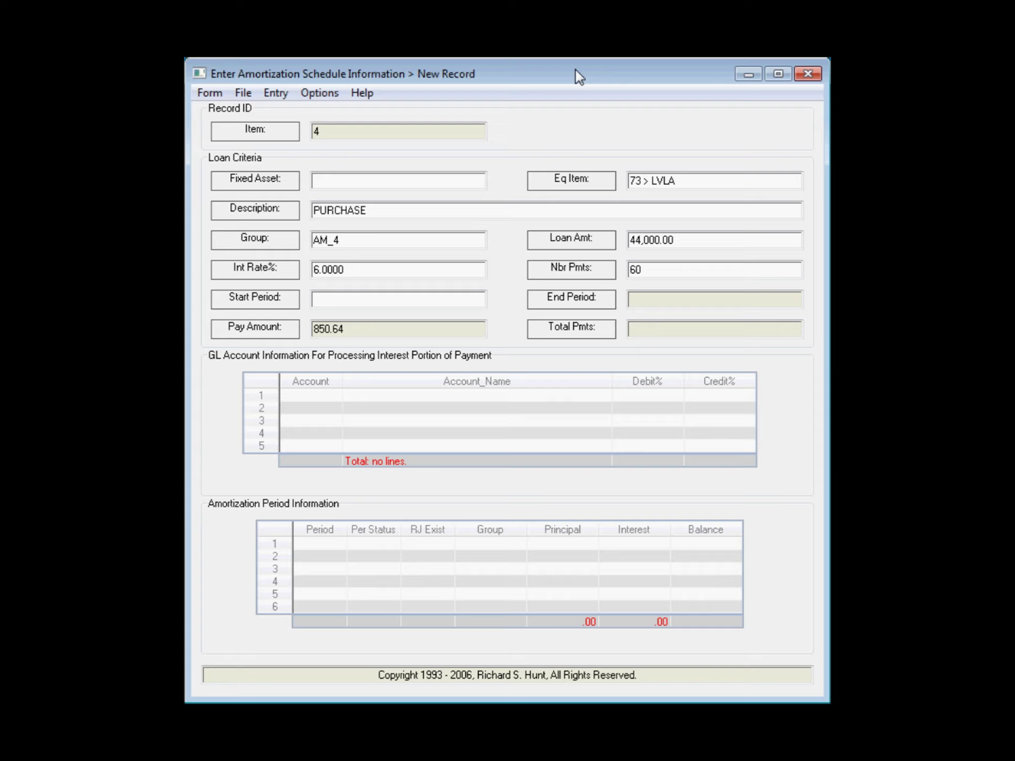
type("2020.9")
key("Tab")
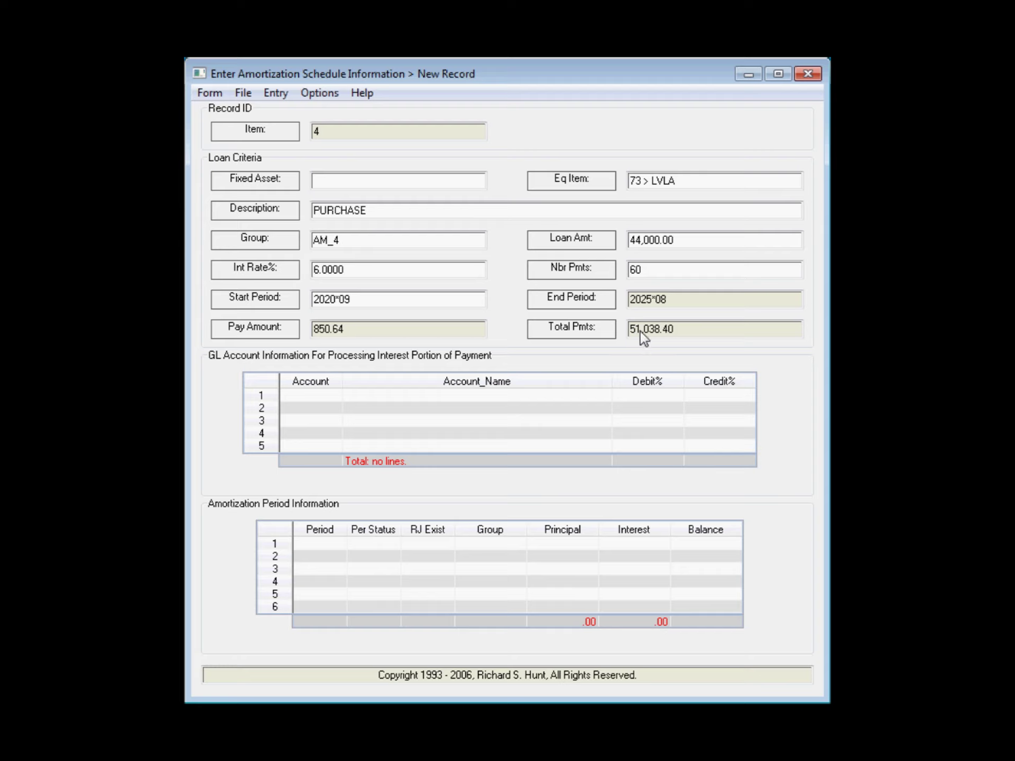
Look up EQUIPMENT OBLIGATIONS for the first GL account line and assign it a 100% credit.
left_click(673, 241)
left_click(254, 395)
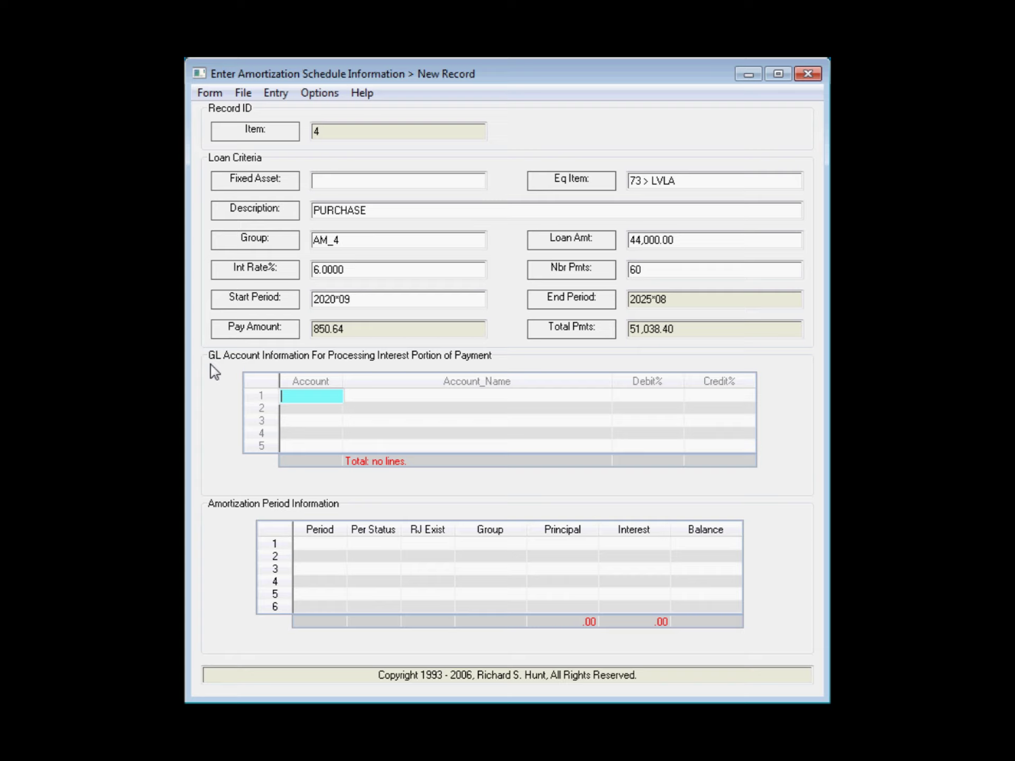
type("EQUIP")
type("MENT OBL")
type("IGATIONS")
key("Return")
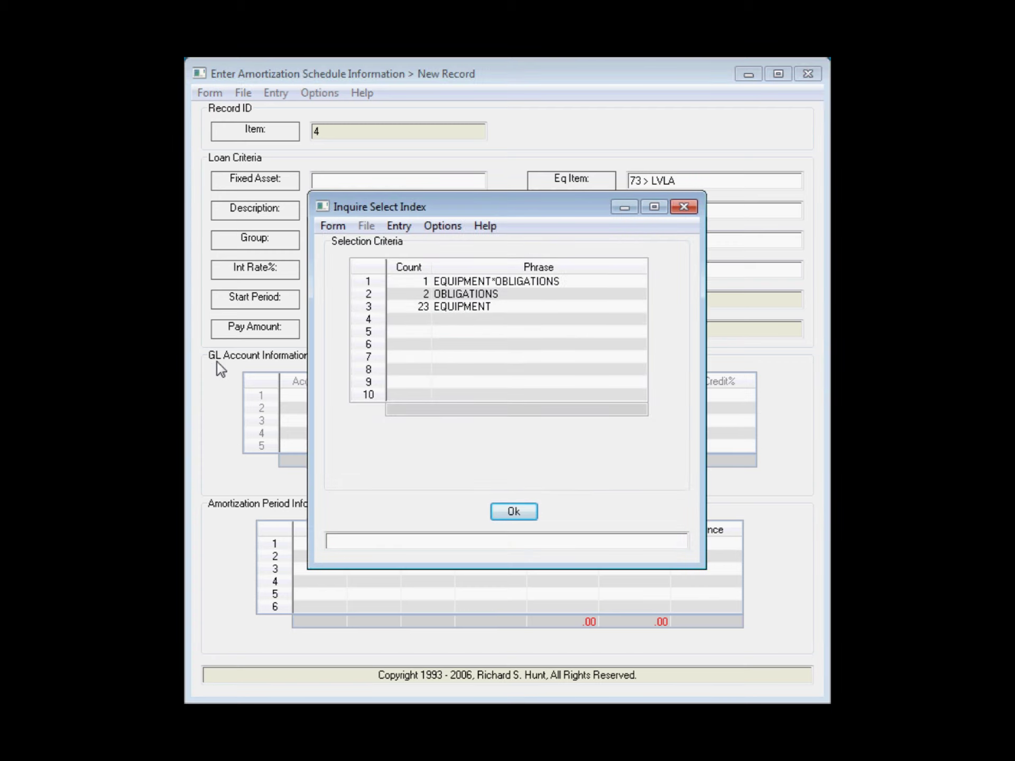
left_click(501, 285)
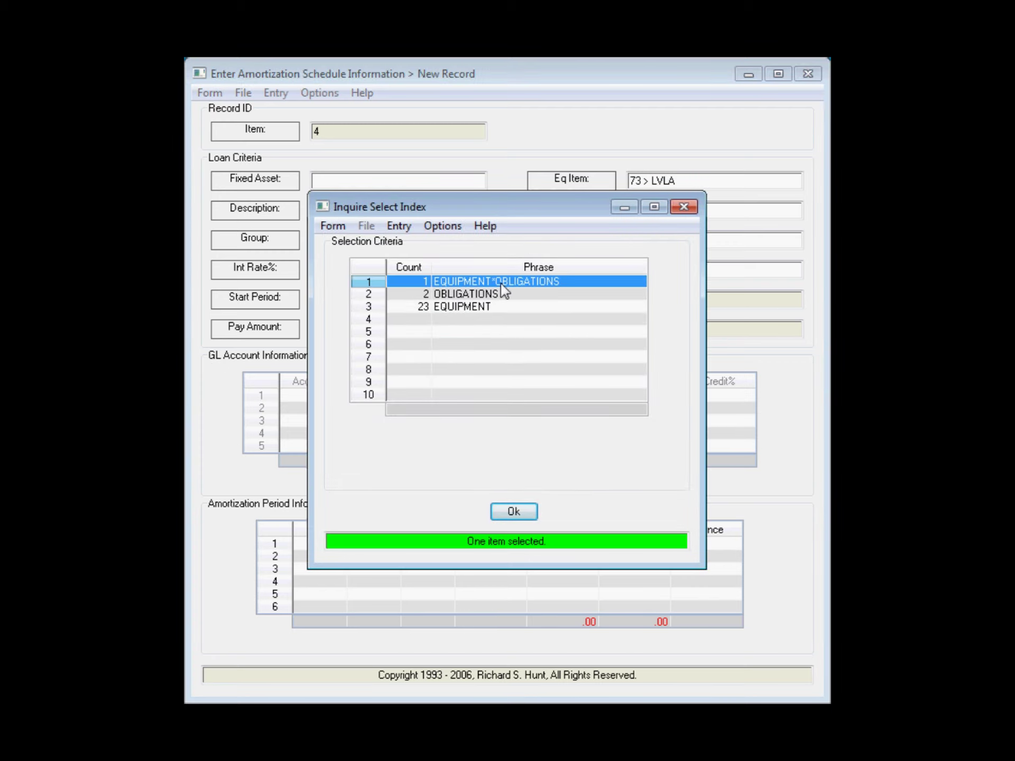
left_click(514, 512)
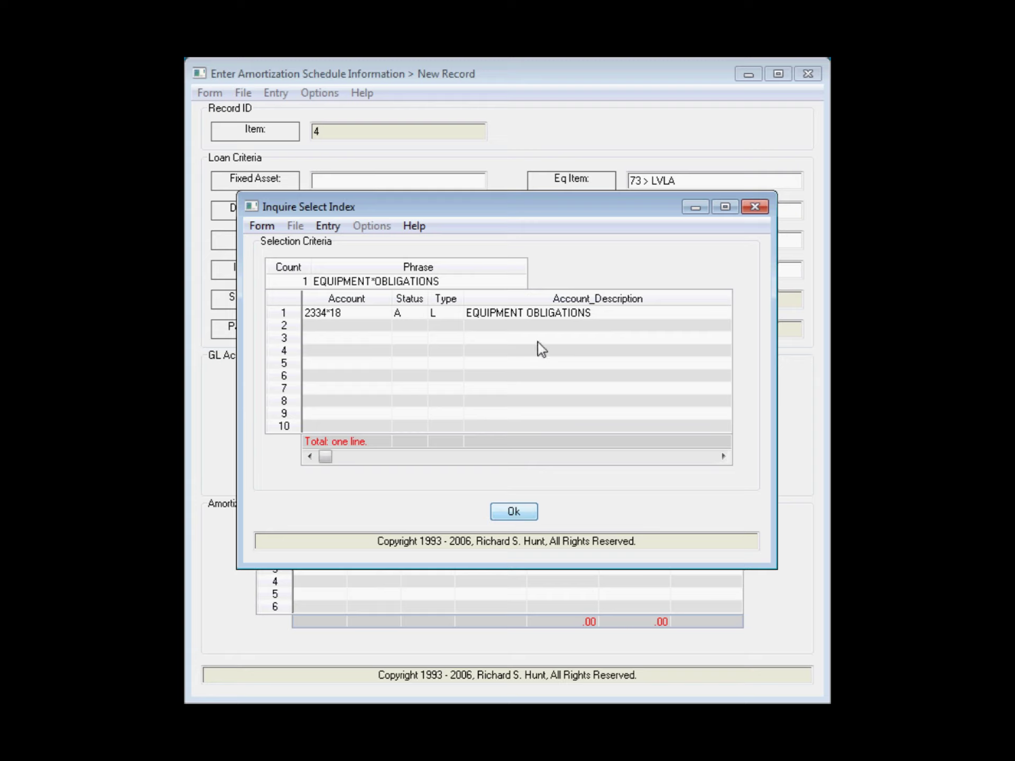
left_click(282, 316)
left_click(513, 512)
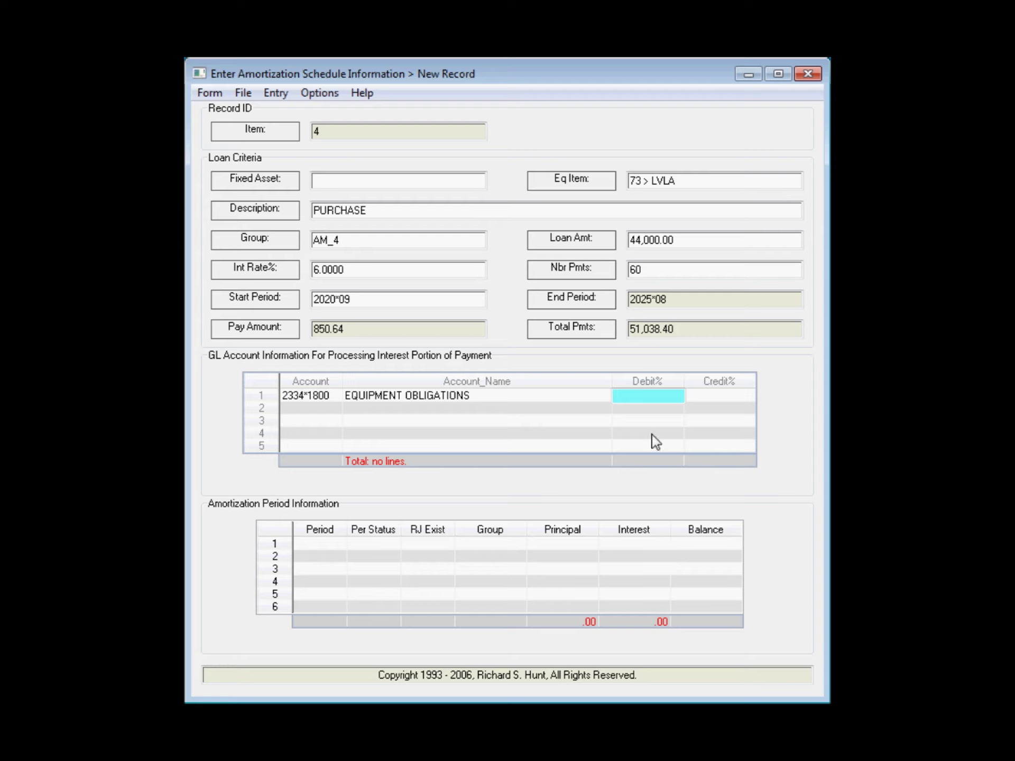
type("100-")
key("Return")
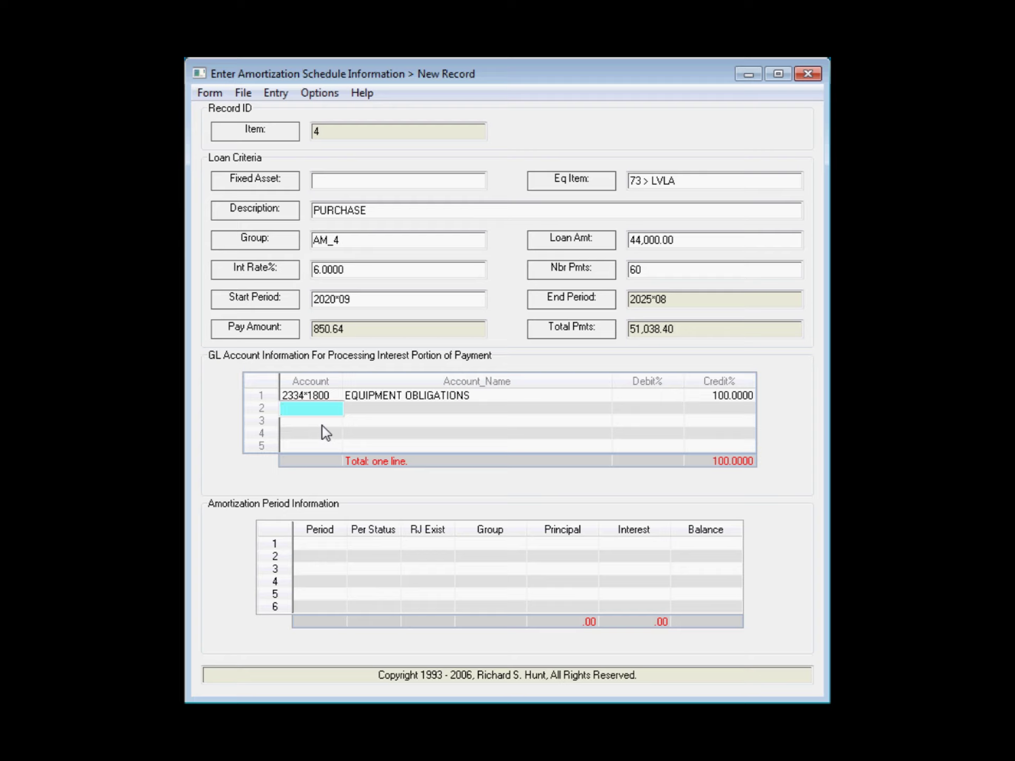
Look up INTEREST EXPENSE for the second GL line, choose the Current Obligations account, assign a 100% debit, and finish the GL entries.
type("INTERE")
type("ST EXPE")
type("NSE")
key("Return")
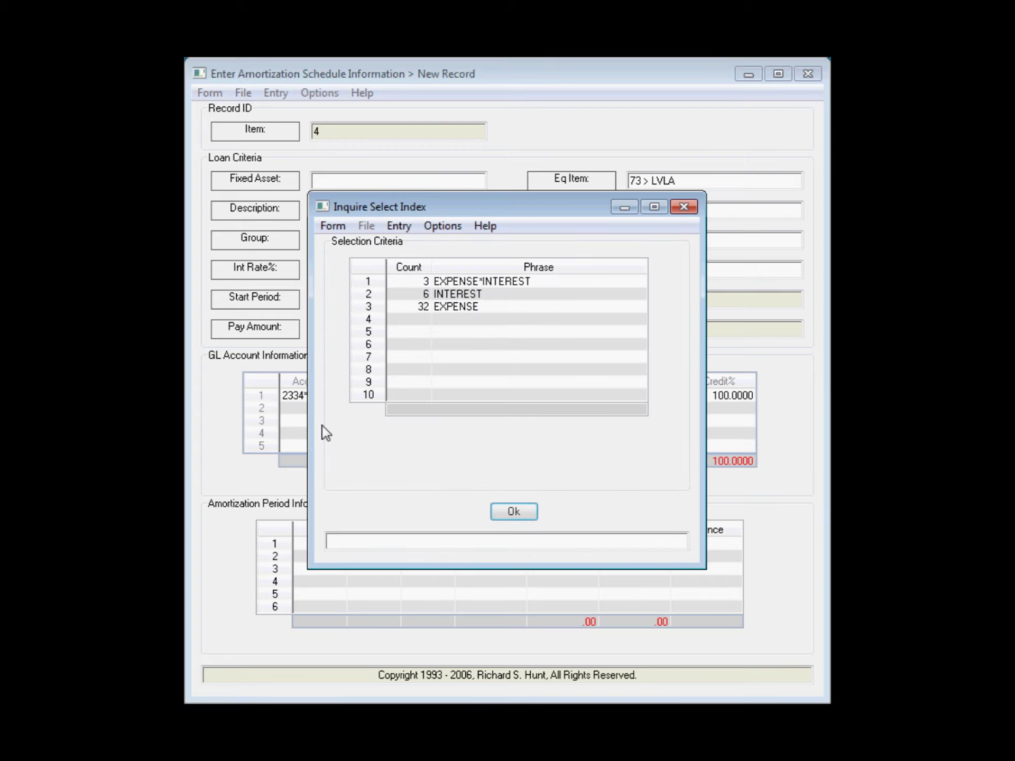
left_click(468, 282)
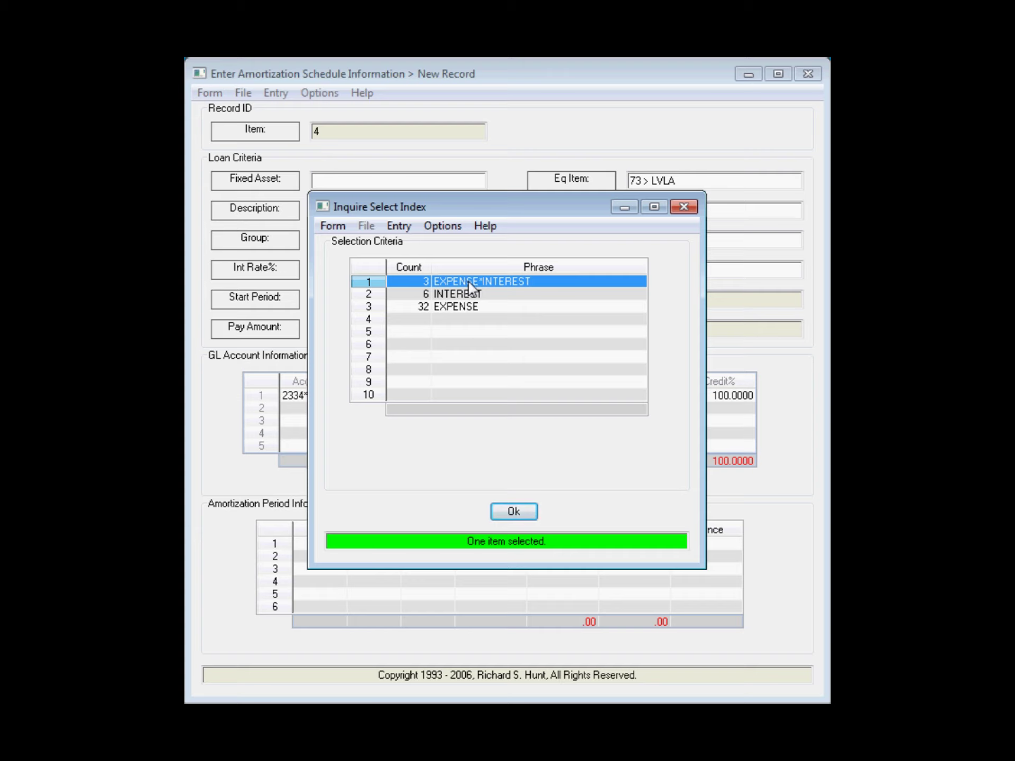
left_click(519, 514)
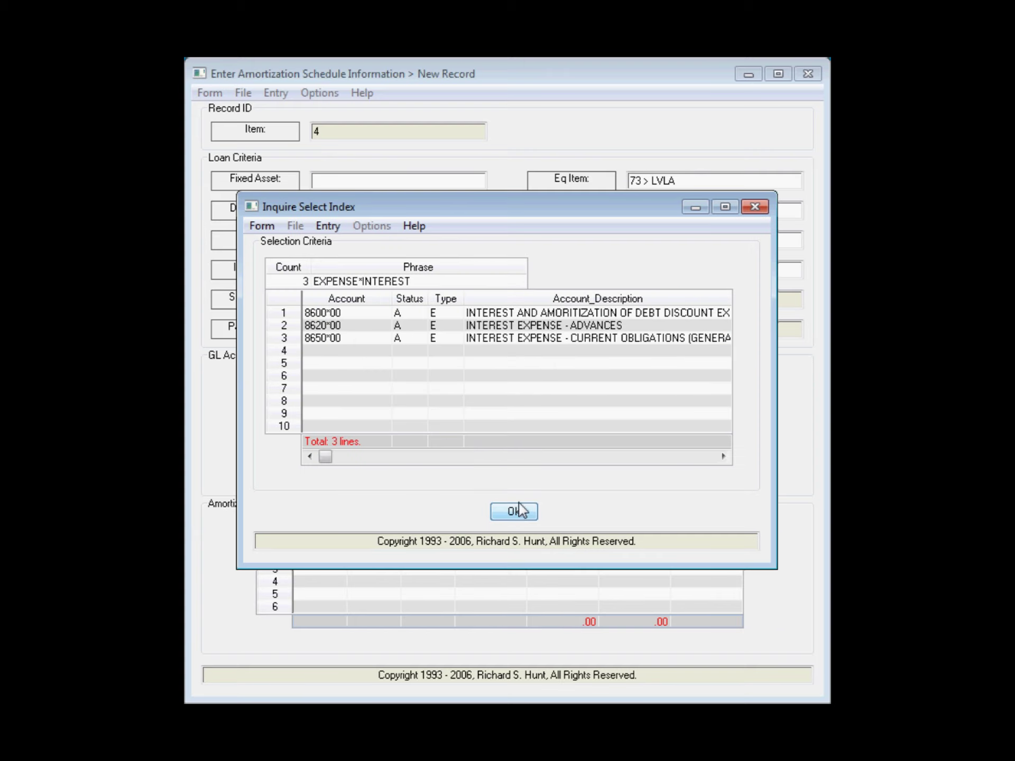
left_click(512, 340)
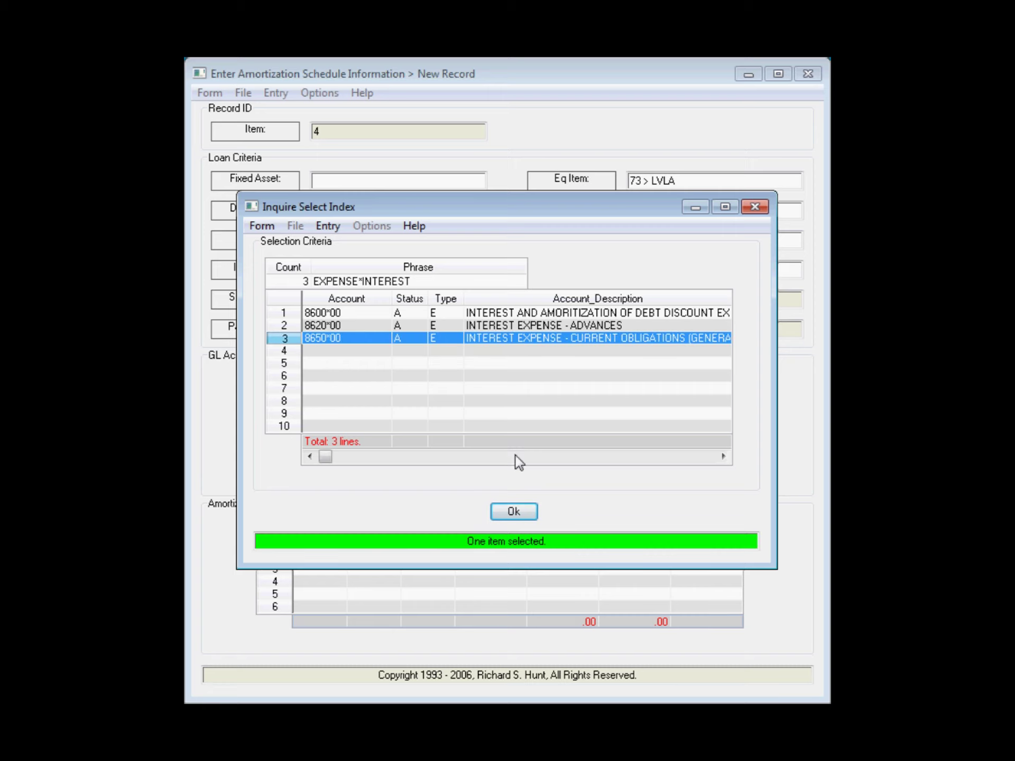
left_click(519, 509)
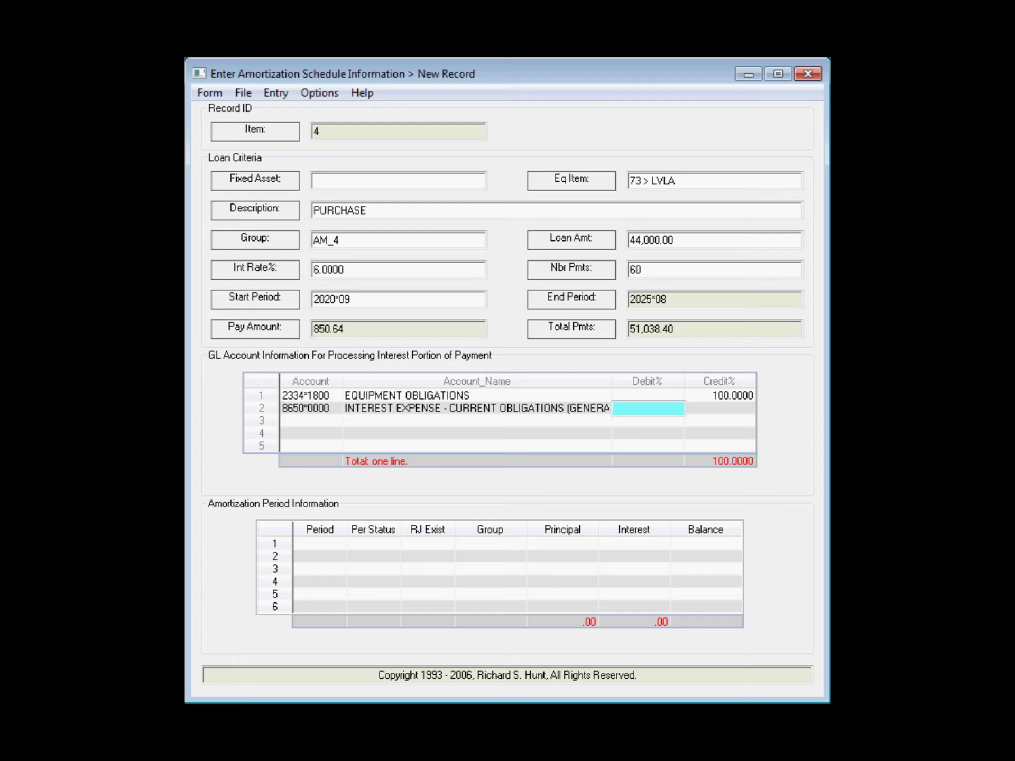
type("100")
key("Return")
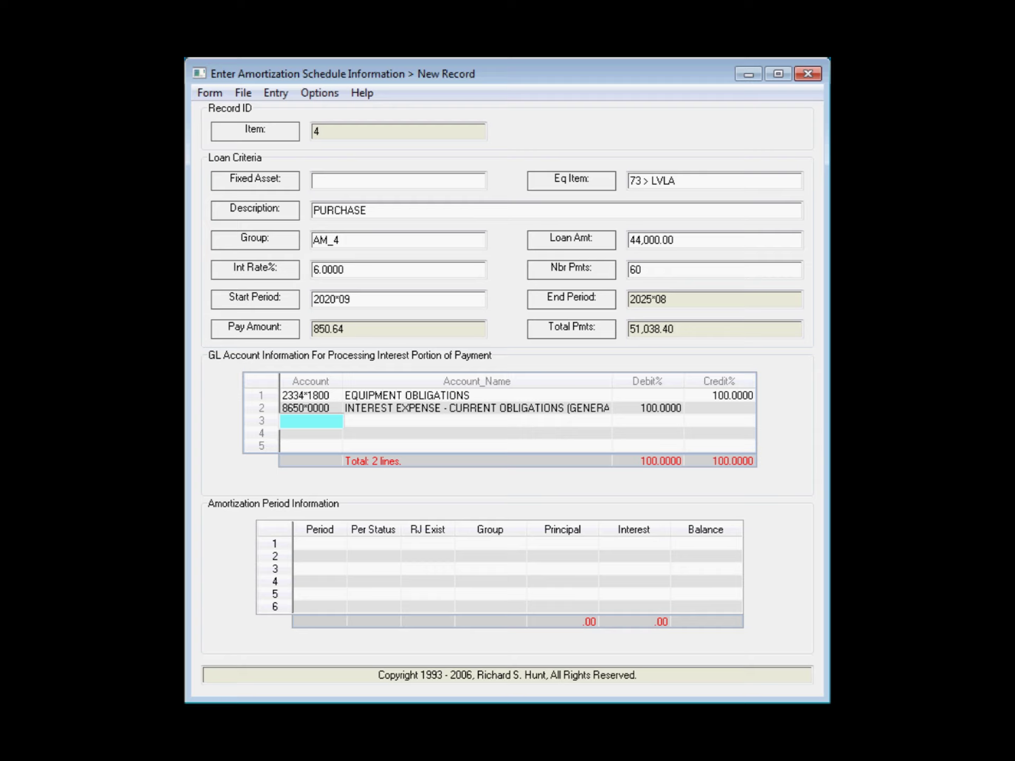
key("Return")
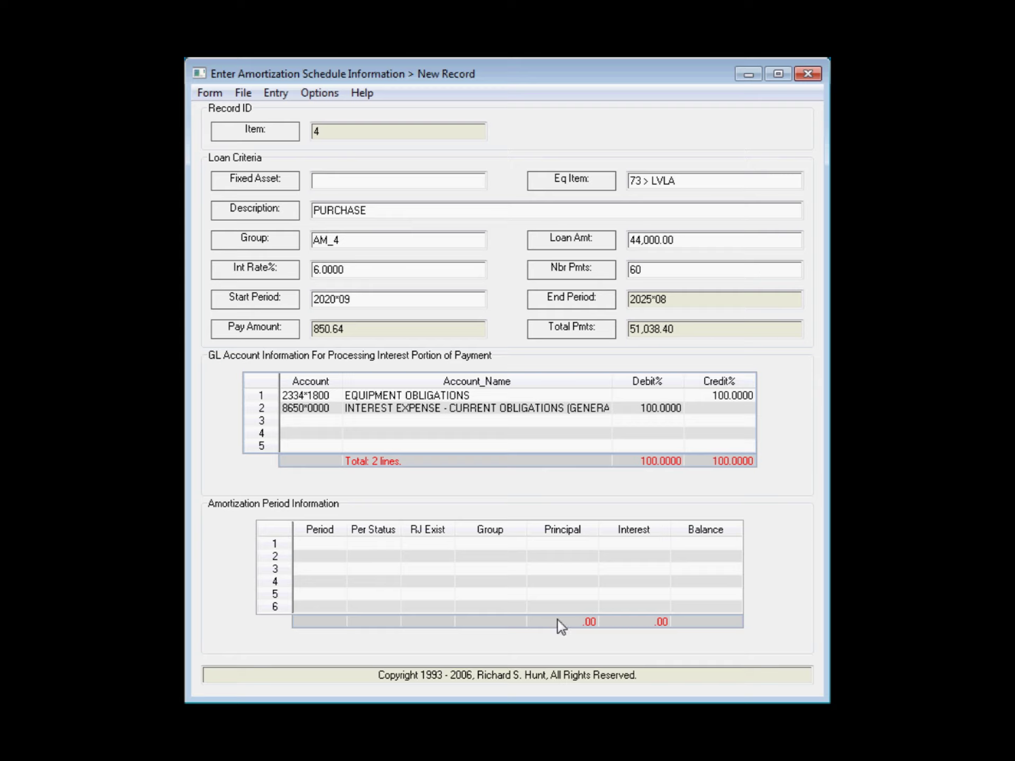
Generate the amortization periods with Auto Calculation.
left_click(319, 96)
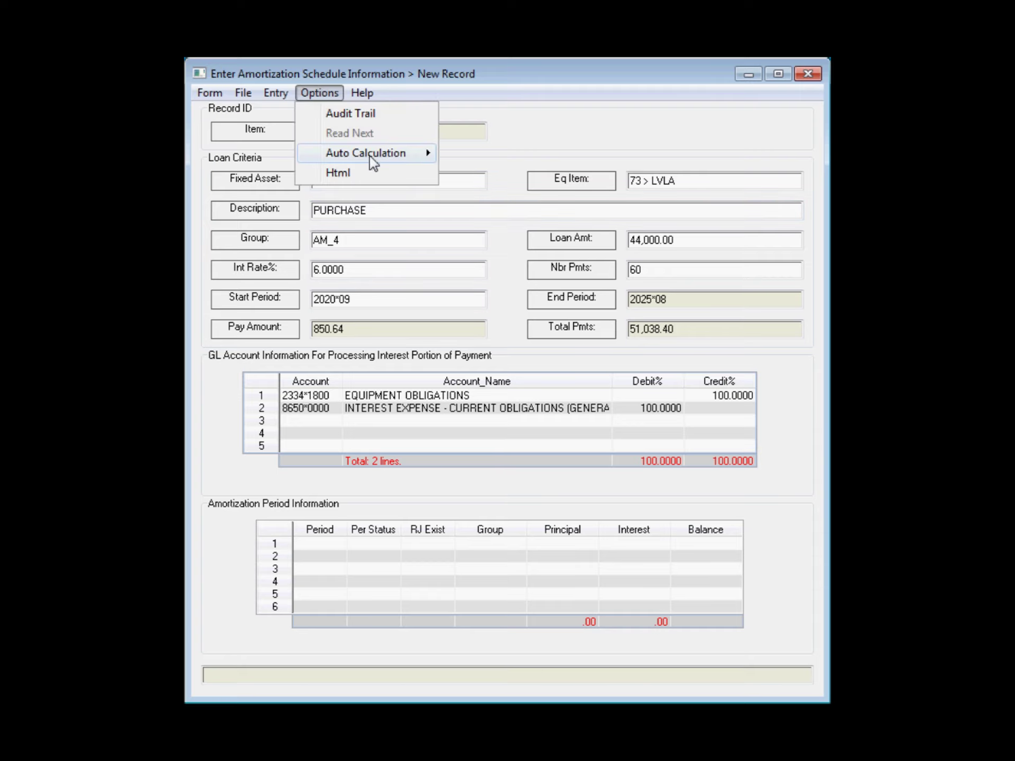
mouse_move(373, 163)
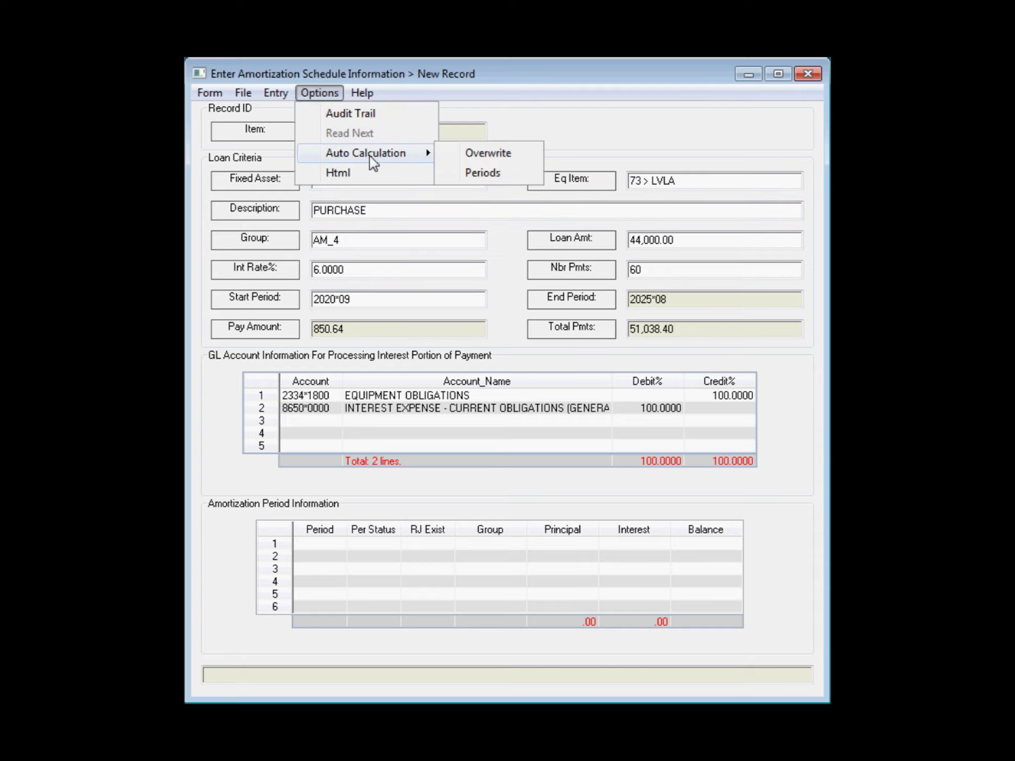
left_click(482, 175)
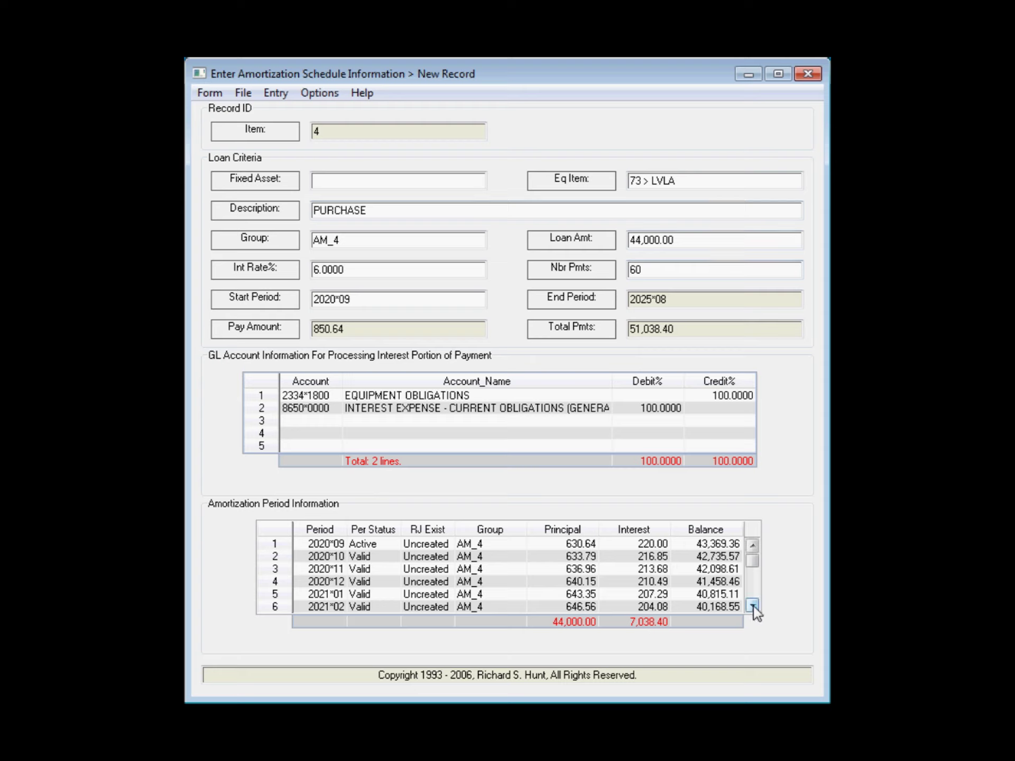
Review the calculated amortization periods from first to last and save the amortization record.
mouse_move(752, 561)
left_mouse_down()
mouse_move(755, 605)
mouse_move(751, 547)
left_mouse_up()
left_click_drag(754, 560, 761, 604)
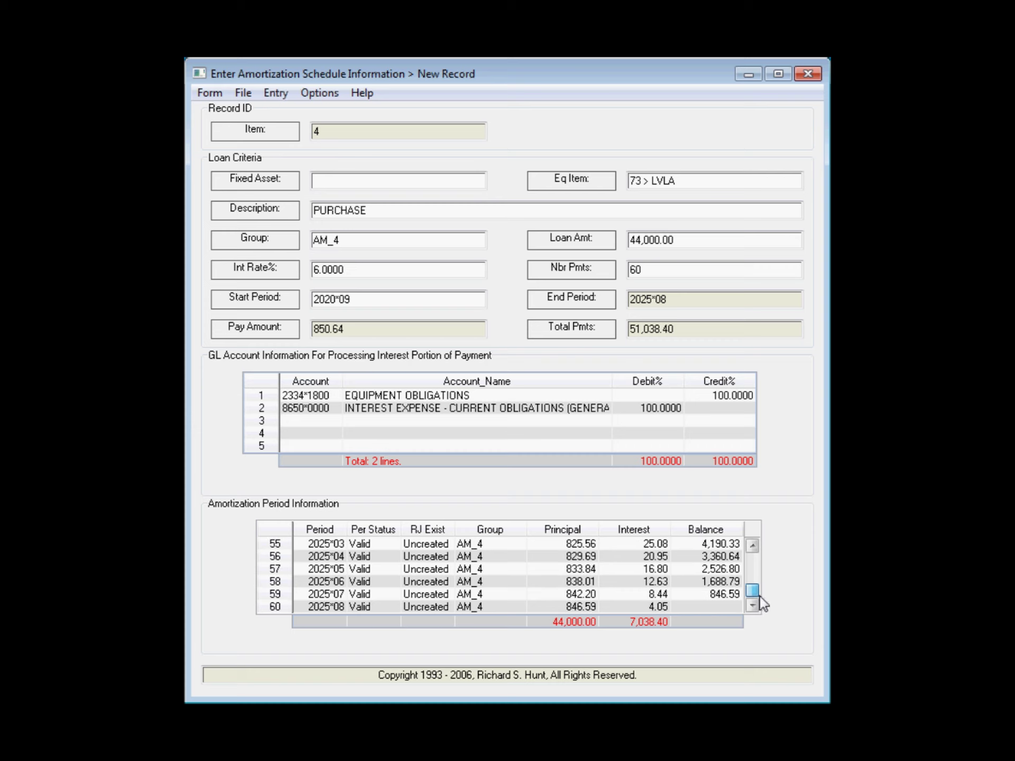
left_click_drag(759, 595, 754, 563)
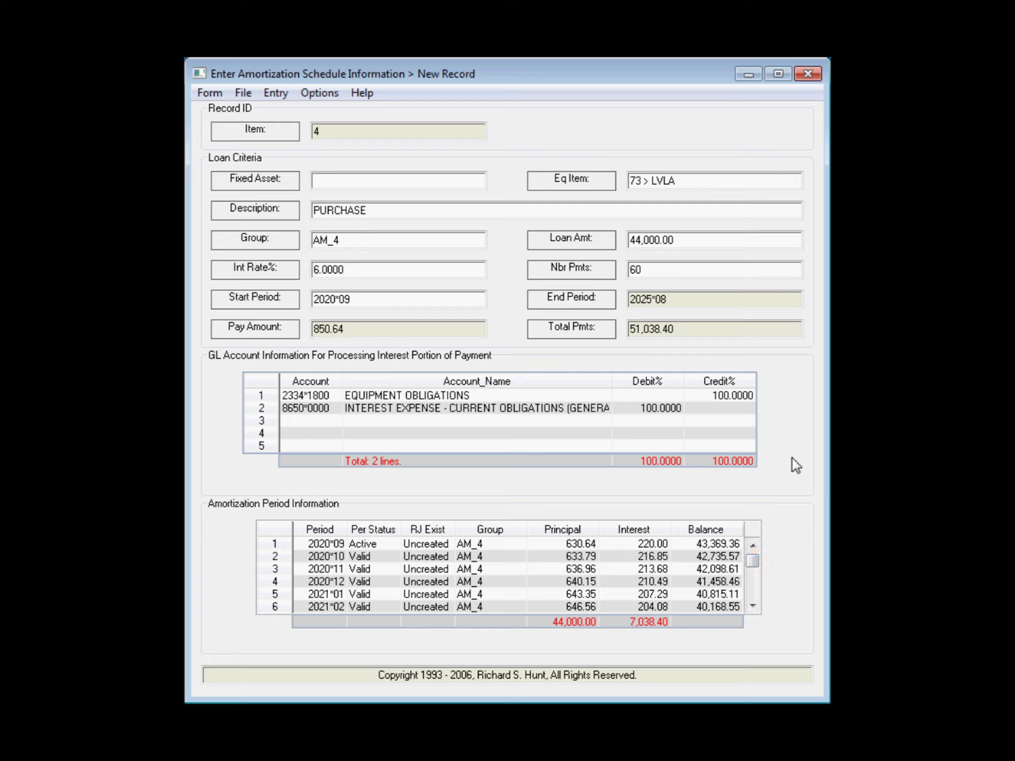
key("F9")
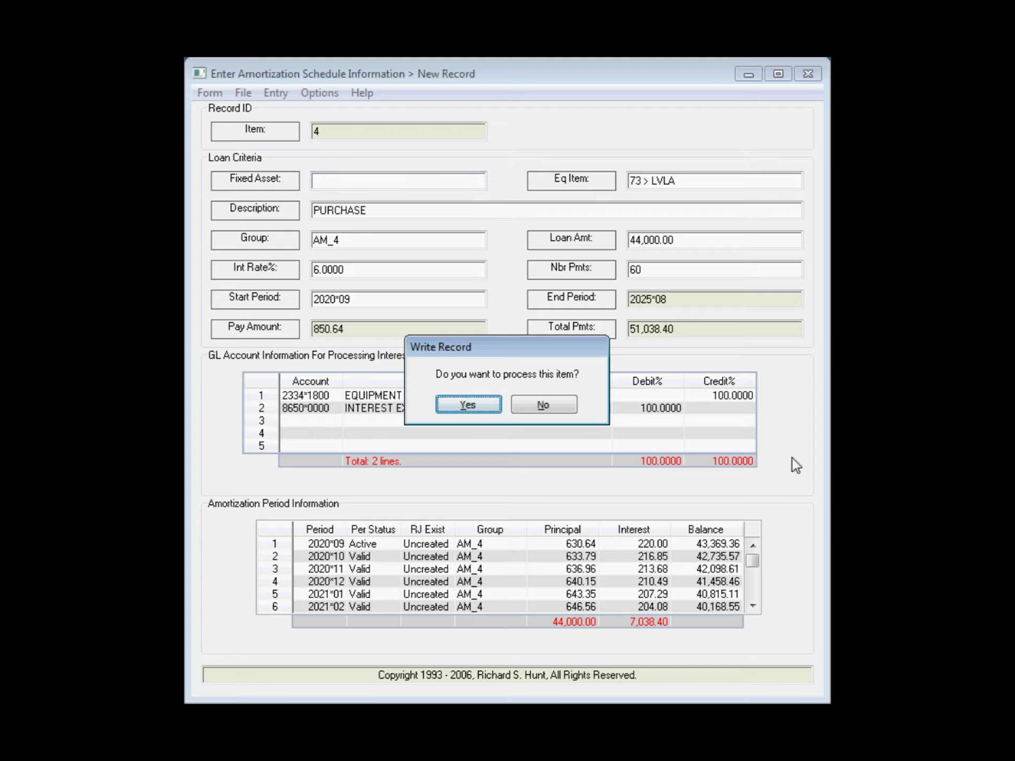
key("Return")
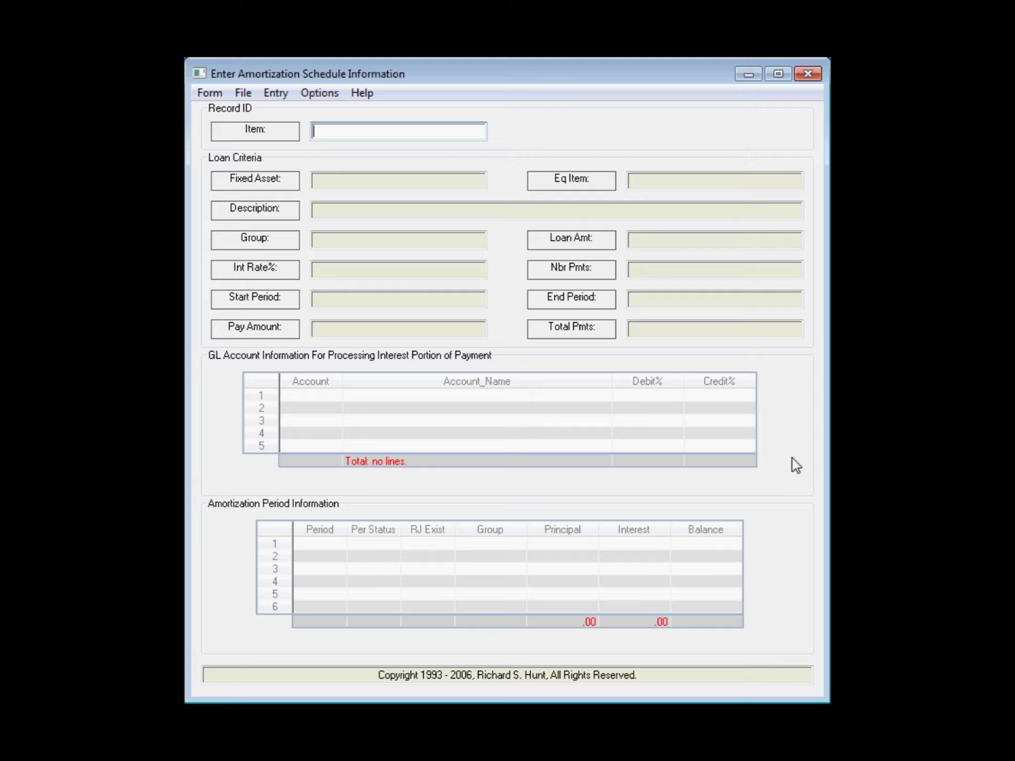